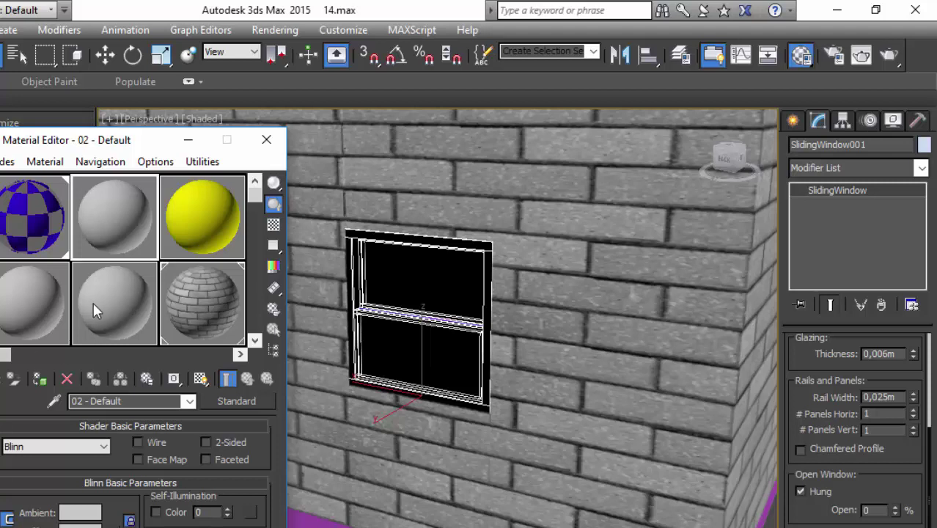
# - Apply the grey 08 - Default material to the sliding window SlidingWindow001
pyautogui.moveTo(93, 302); pyautogui.dragTo(422, 287)
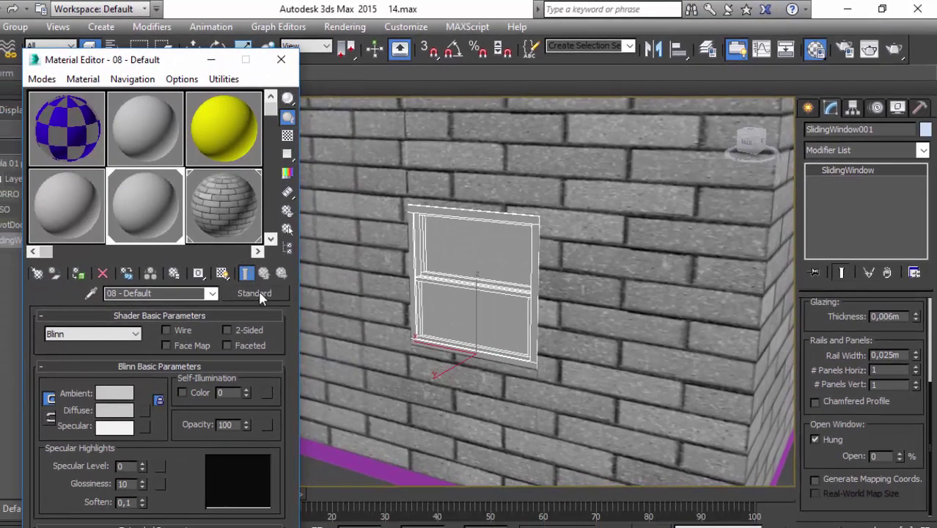
# - Convert 08 - Default to a Multi/Sub-Object material, discarding the old material
pyautogui.click(254, 294)
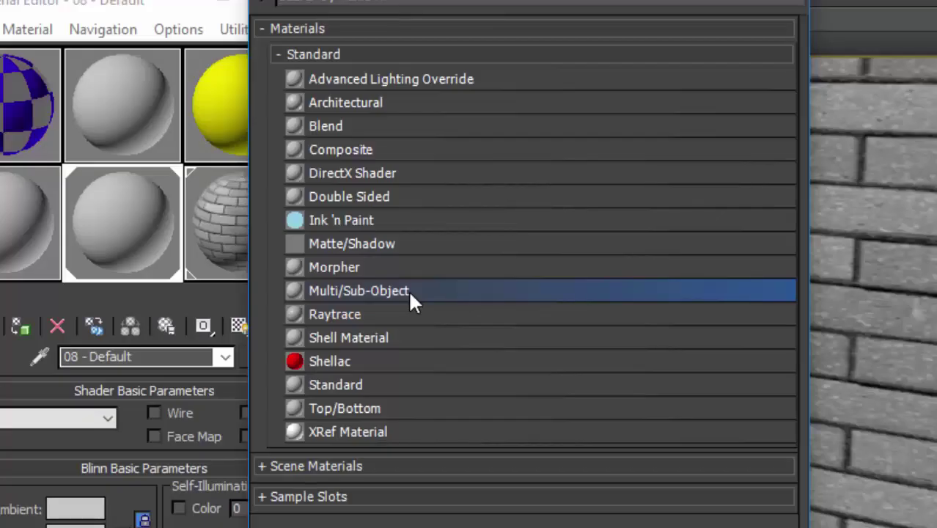
pyautogui.doubleClick(359, 291)
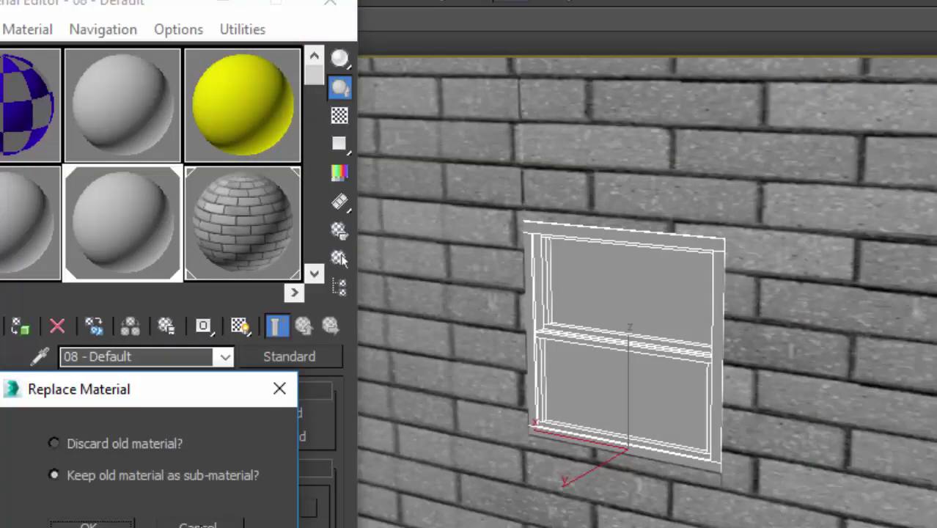
pyautogui.moveTo(109, 400); pyautogui.dragTo(224, 371)
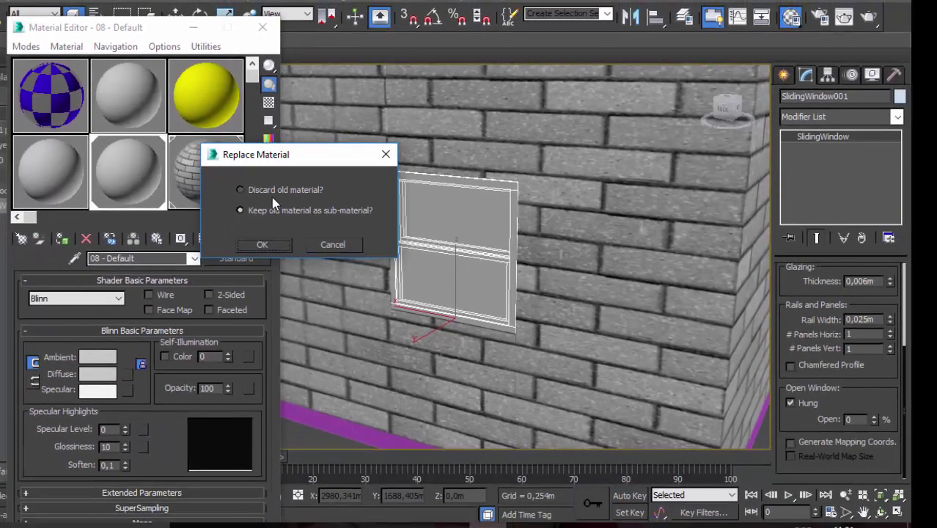
pyautogui.click(272, 190)
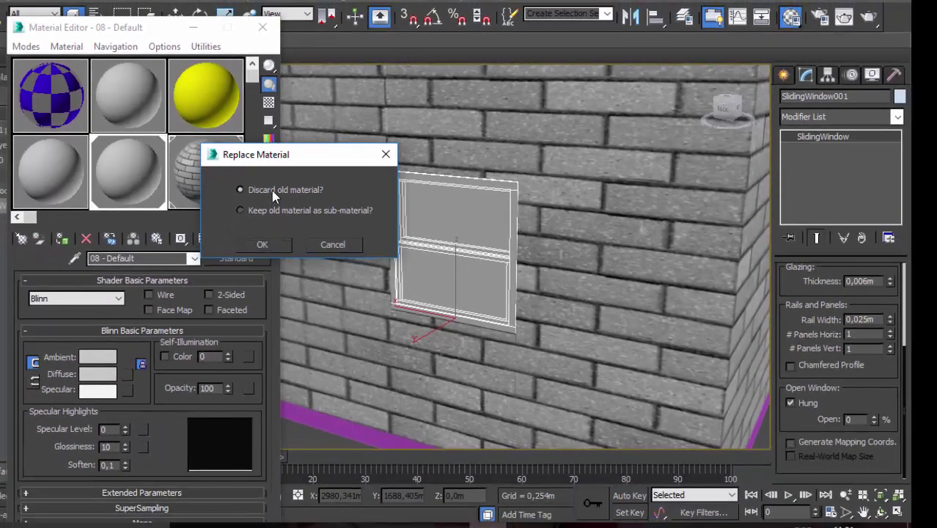
pyautogui.click(257, 245)
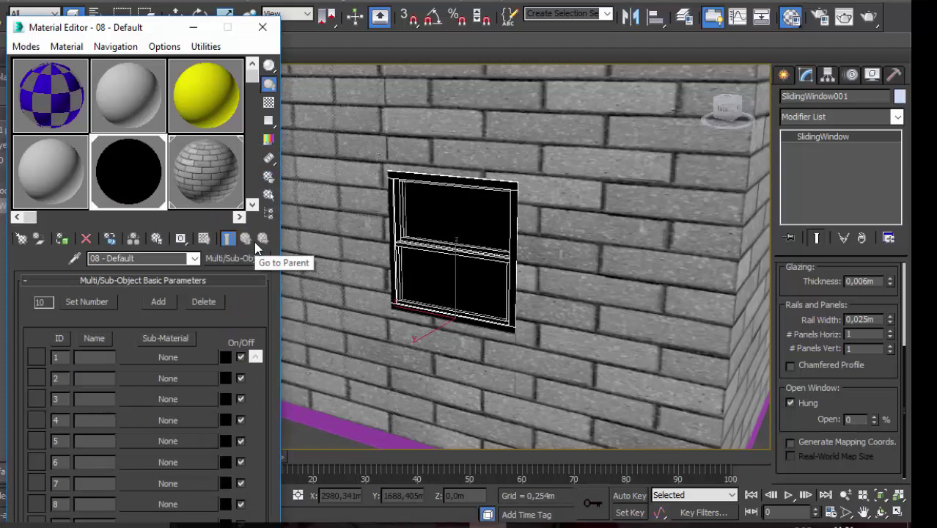
pyautogui.moveTo(145, 31); pyautogui.dragTo(154, 3)
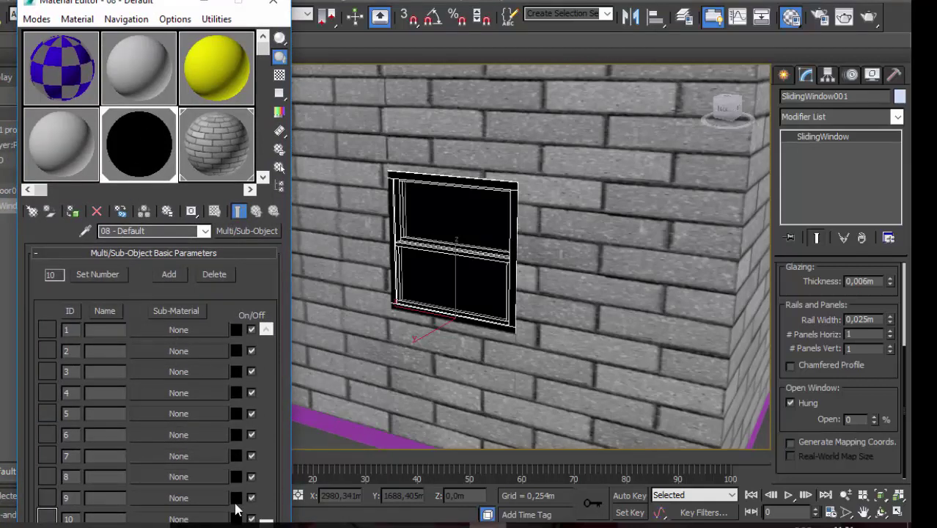
# - Set the Multi/Sub-Object material's number of sub-materials to 2
pyautogui.click(91, 276)
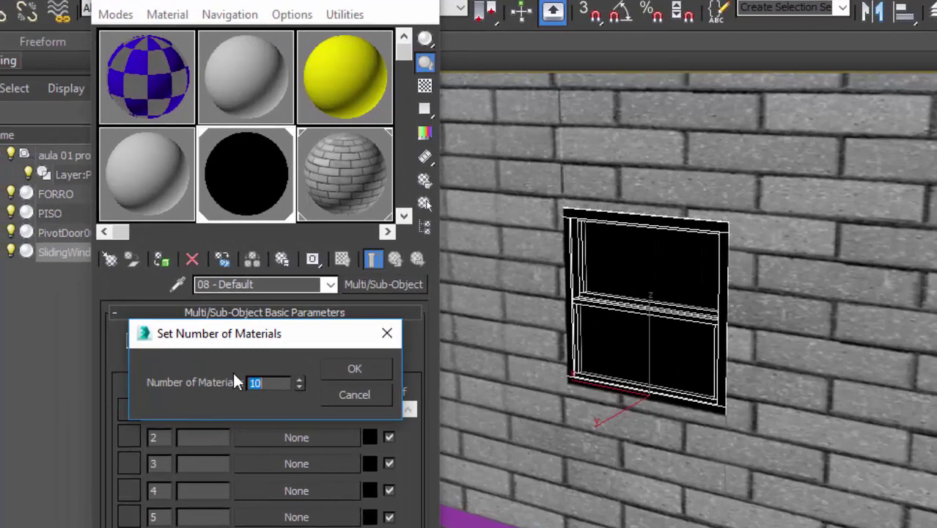
pyautogui.write('2')
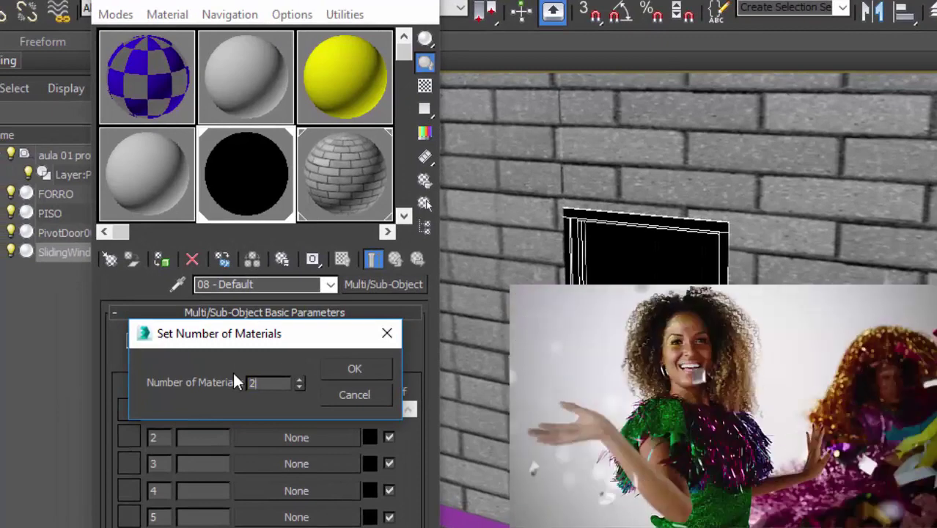
pyautogui.click(352, 371)
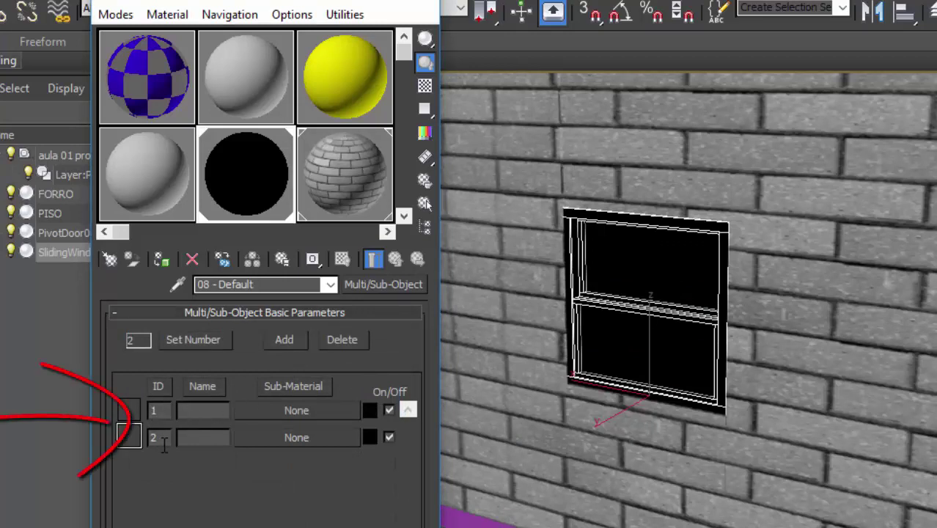
# - Place the yellow PAREDES material into sub-material slot 1 as an instance
pyautogui.click(297, 412)
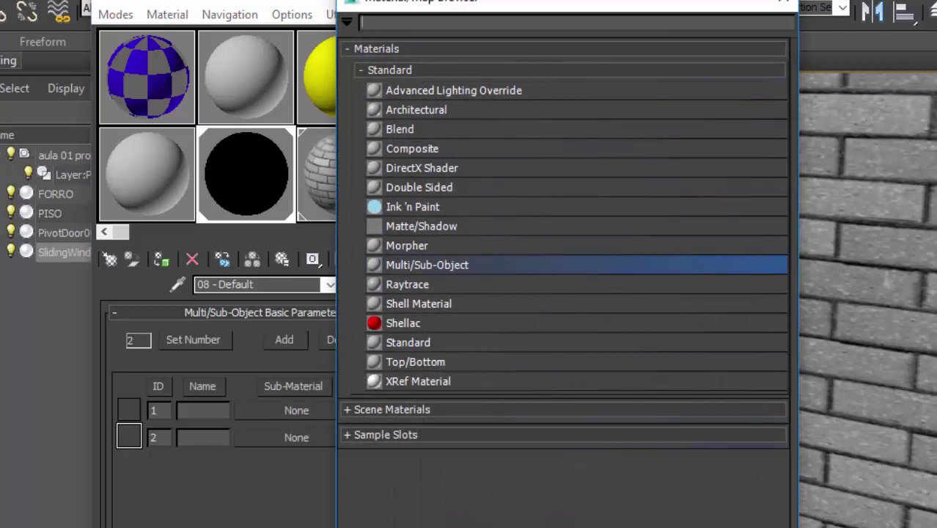
pyautogui.press('Escape')
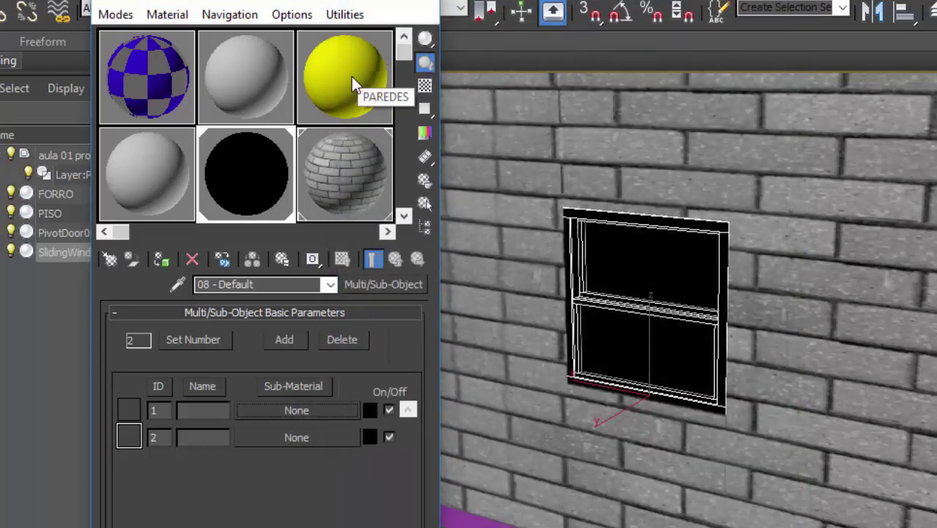
pyautogui.moveTo(352, 77); pyautogui.dragTo(321, 410)
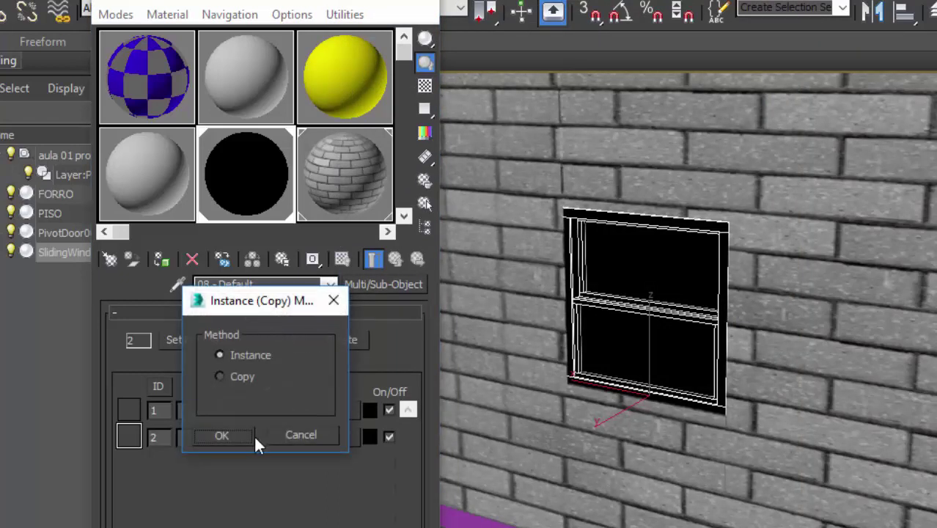
pyautogui.click(222, 435)
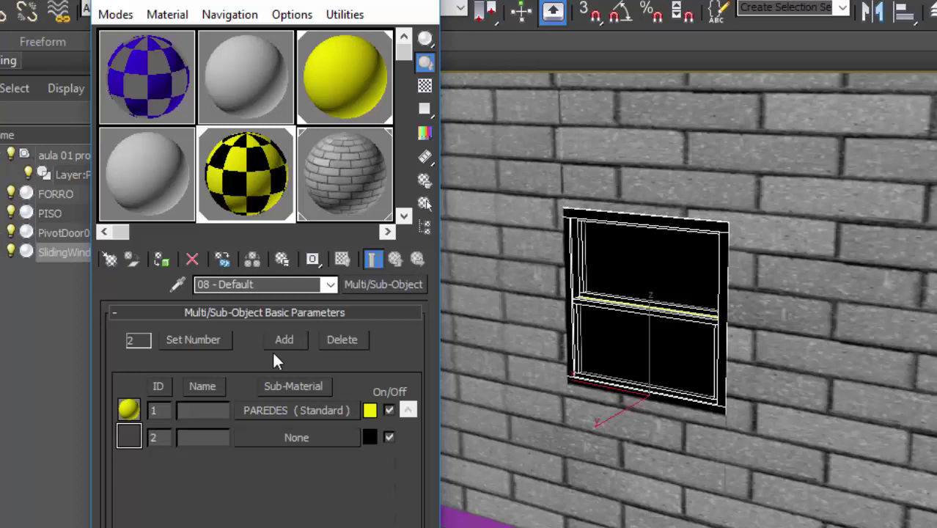
pyautogui.click(296, 441)
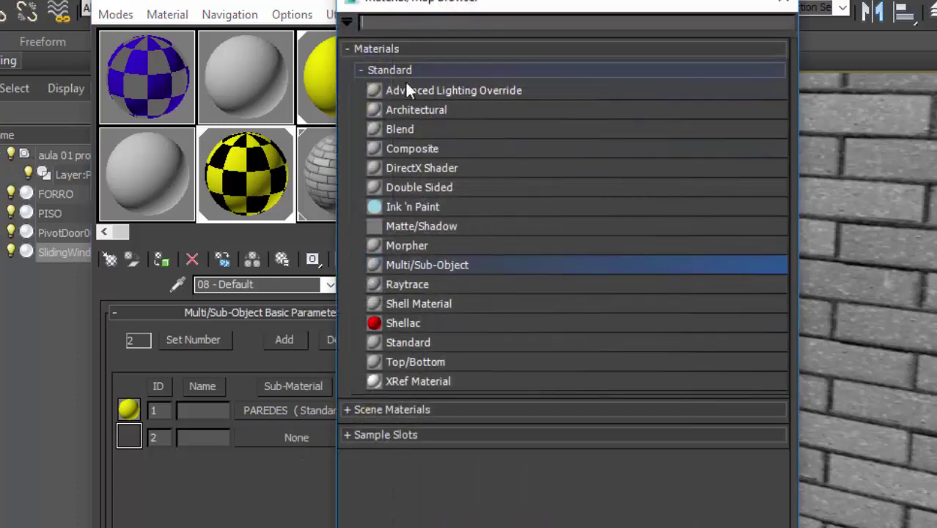
# - Make sub-material 2 an Architectural material using the Glass - Clear template
pyautogui.doubleClick(452, 116)
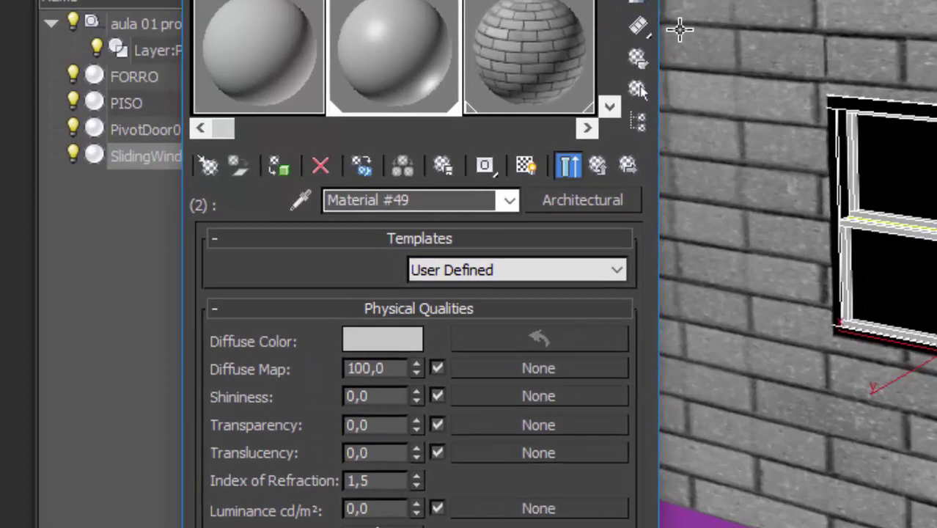
pyautogui.click(506, 277)
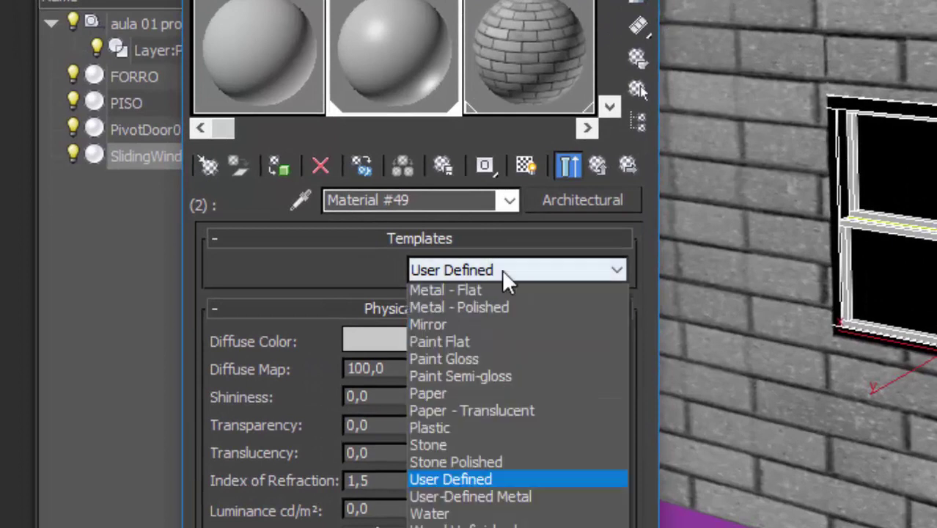
pyautogui.scroll(3, 501, 269)
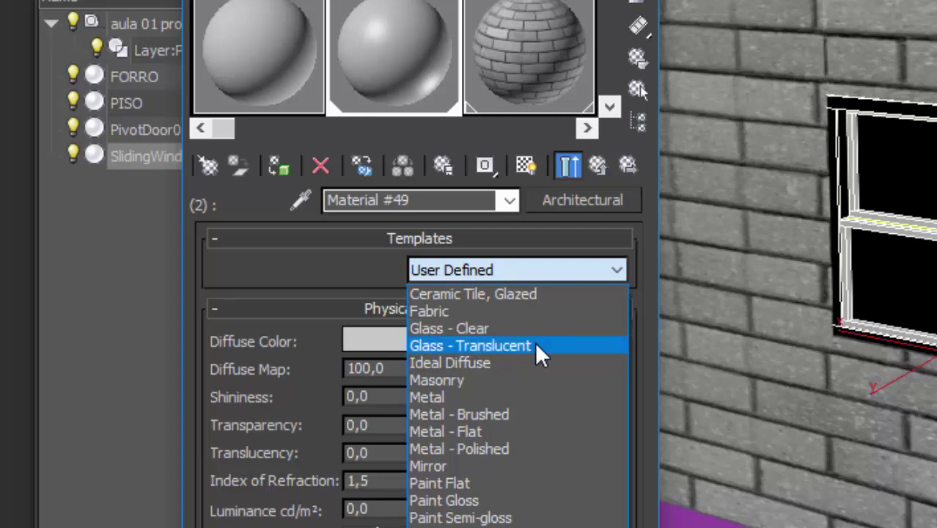
pyautogui.click(521, 331)
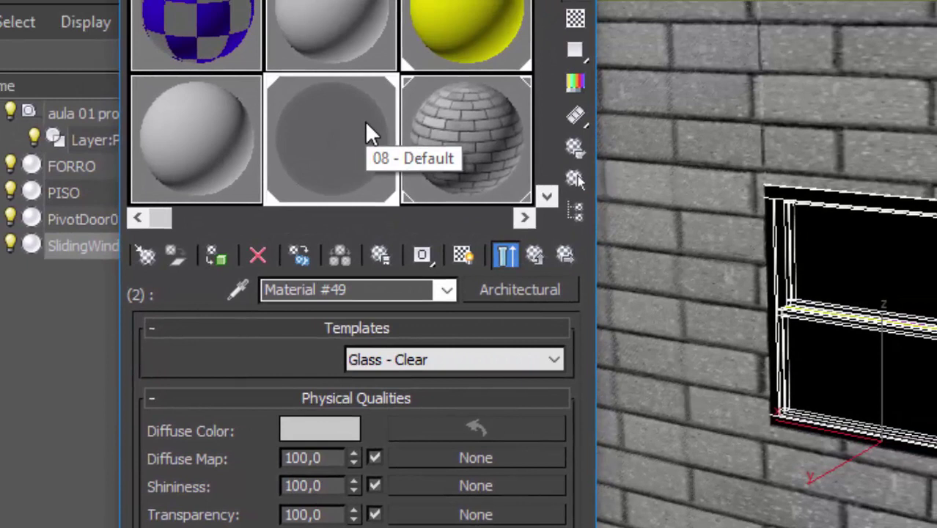
pyautogui.click(531, 251)
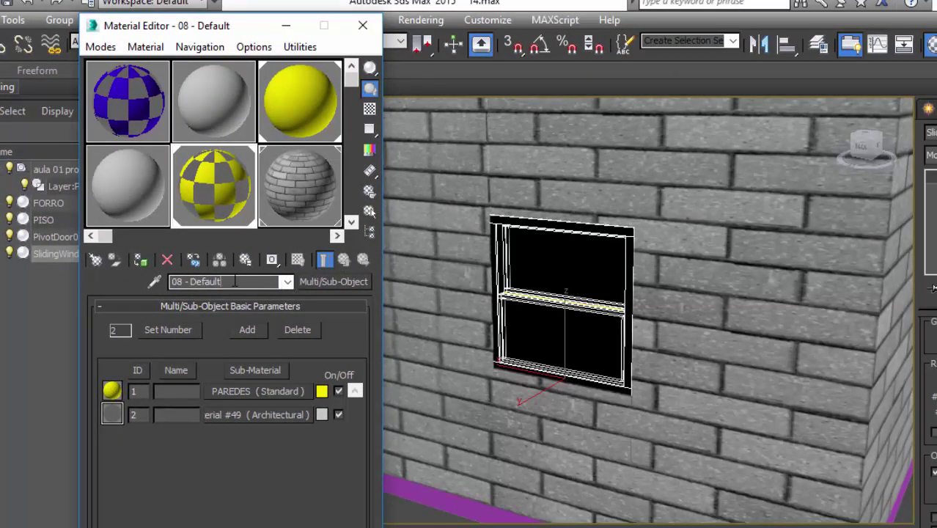
pyautogui.moveTo(233, 281); pyautogui.dragTo(118, 263)
# - Enter 'parede' as the material name and name sub-material 2 'vidro'
pyautogui.write('parede')
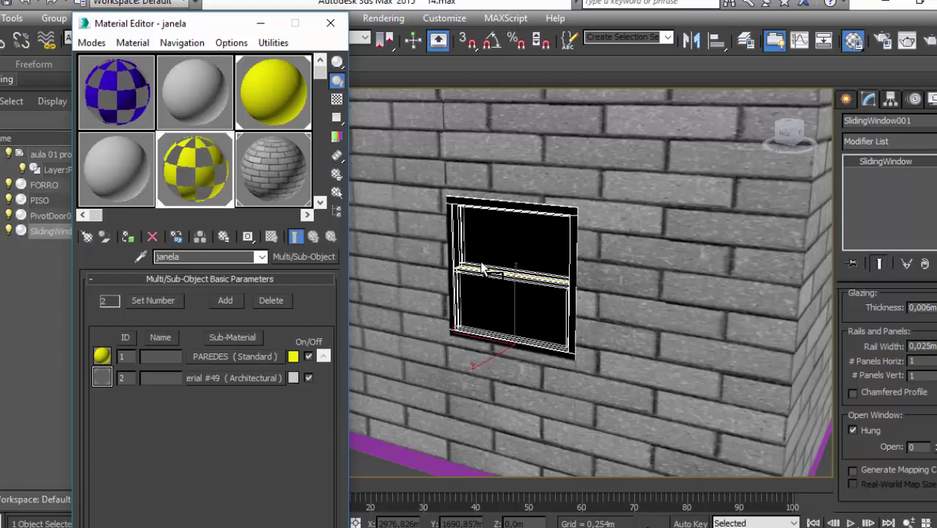
pyautogui.click(198, 112)
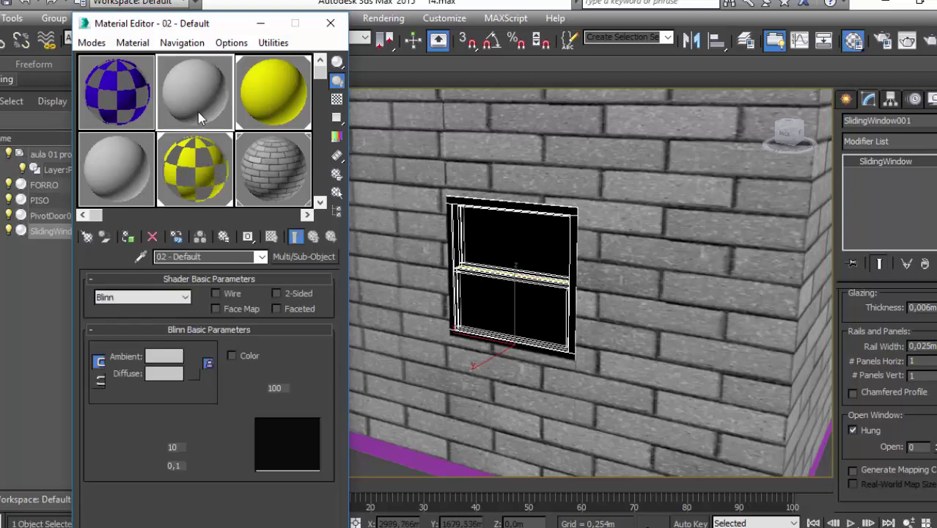
pyautogui.click(220, 168)
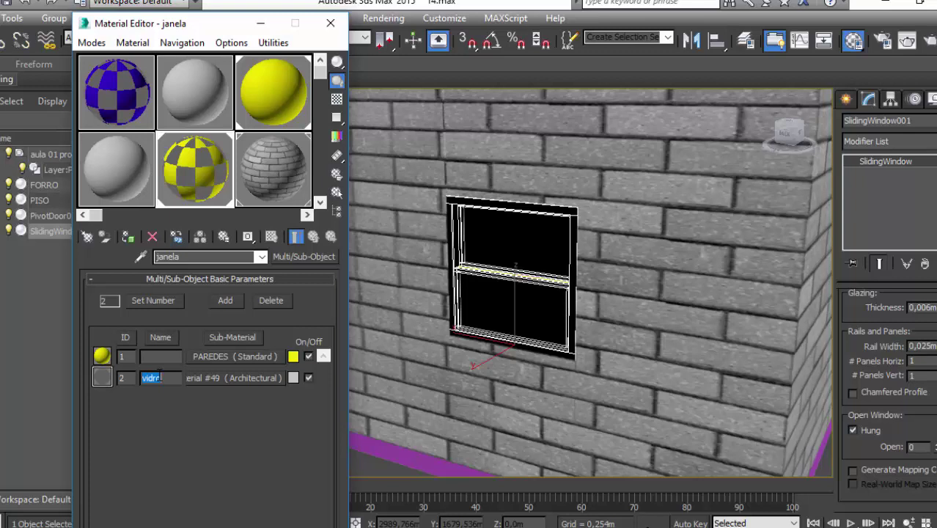
pyautogui.click(498, 237)
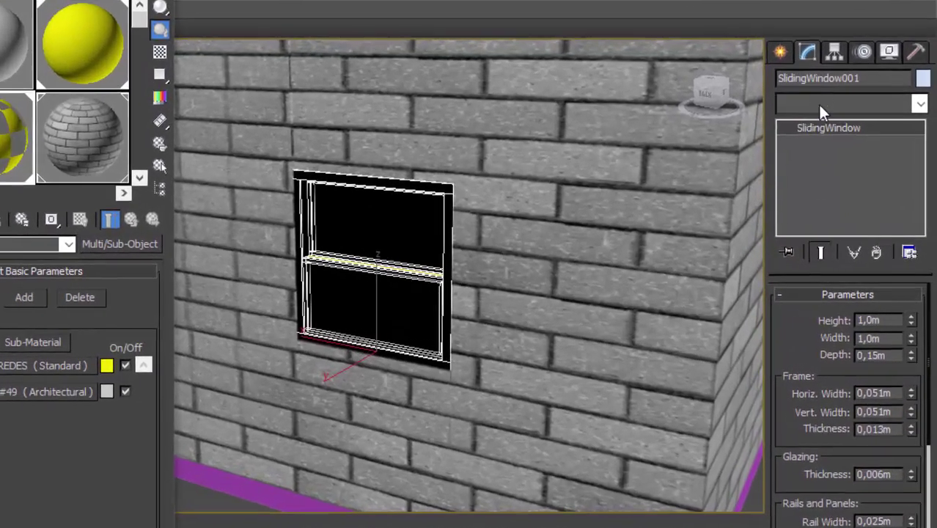
# - Add an Edit Poly modifier to SlidingWindow001
pyautogui.click(844, 141)
pyautogui.press('e')
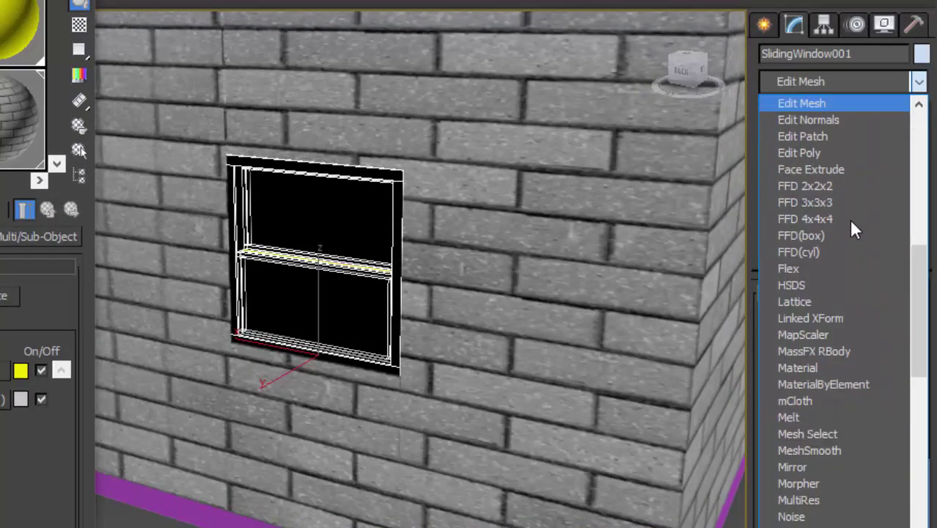
pyautogui.click(833, 154)
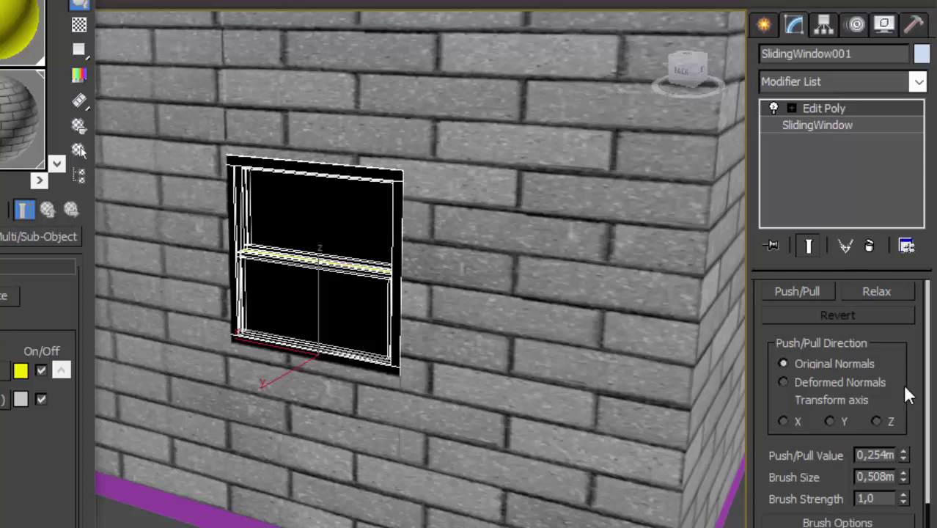
pyautogui.scroll(5, 904, 389)
pyautogui.scroll(5, 911, 418)
pyautogui.scroll(5, 911, 411)
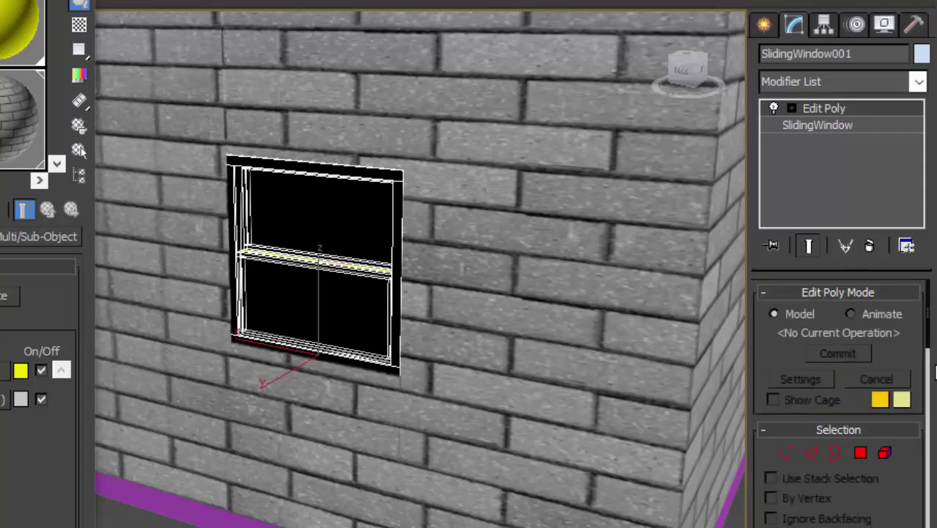
pyautogui.scroll(-2, 915, 389)
pyautogui.scroll(2, 910, 378)
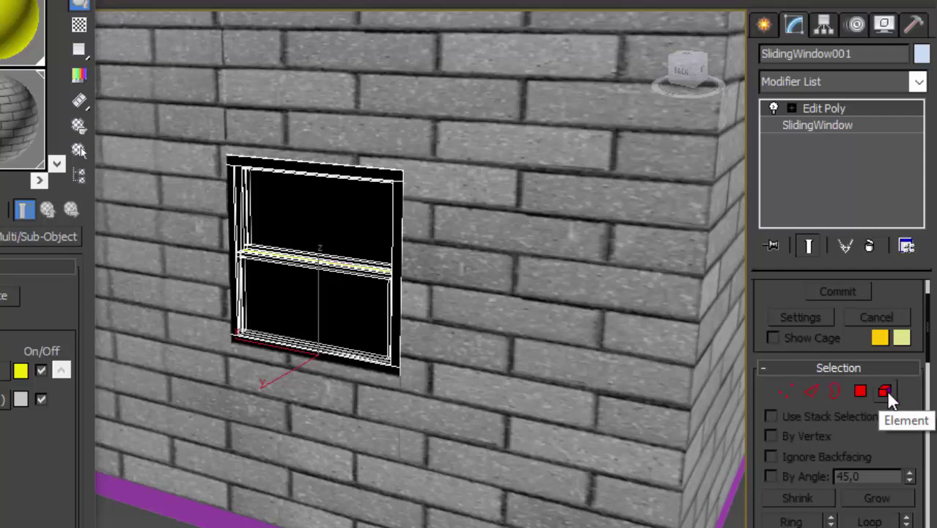
# - Switch Edit Poly to Element mode and box-select the window
pyautogui.click(886, 390)
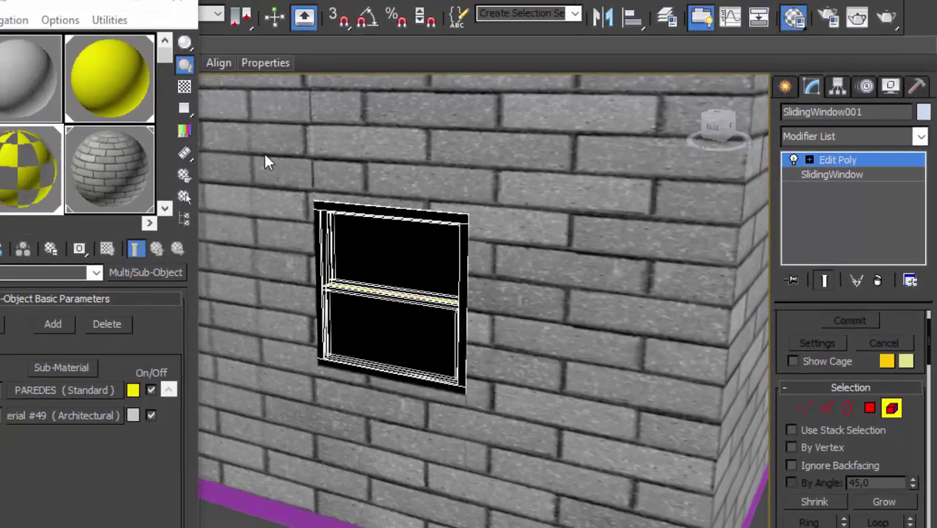
pyautogui.moveTo(293, 174); pyautogui.dragTo(357, 230)
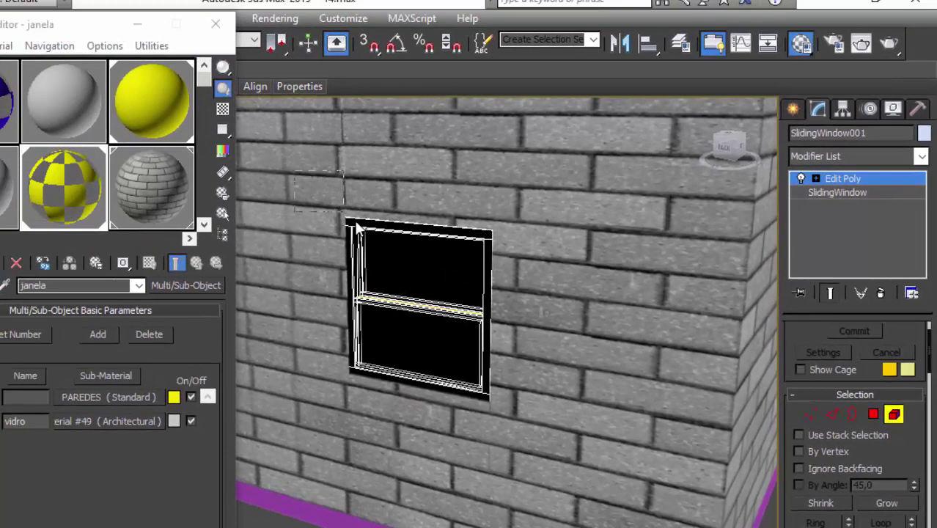
pyautogui.moveTo(468, 340); pyautogui.dragTo(555, 418)
pyautogui.moveTo(289, 176); pyautogui.dragTo(514, 406)
pyautogui.moveTo(565, 449); pyautogui.dragTo(565, 449)
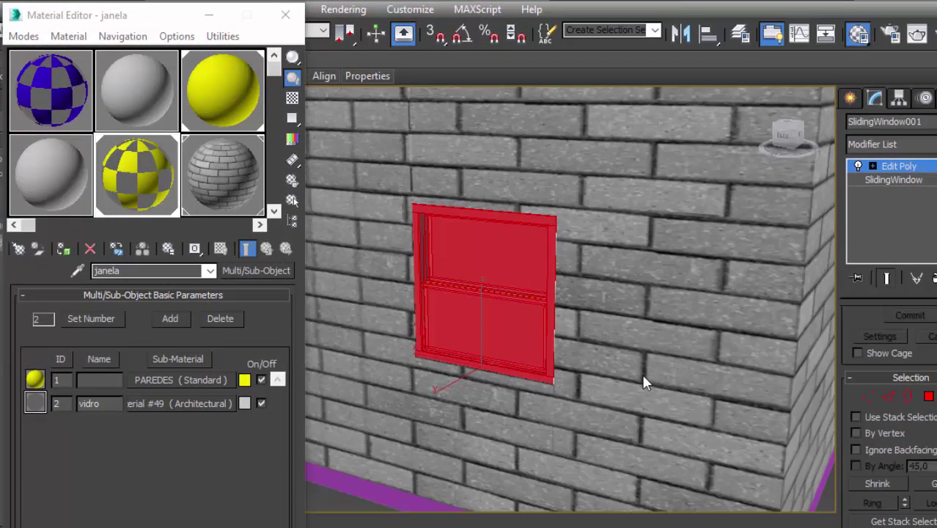
# - Select all the window's elements and assign them the janela material
pyautogui.click(713, 341)
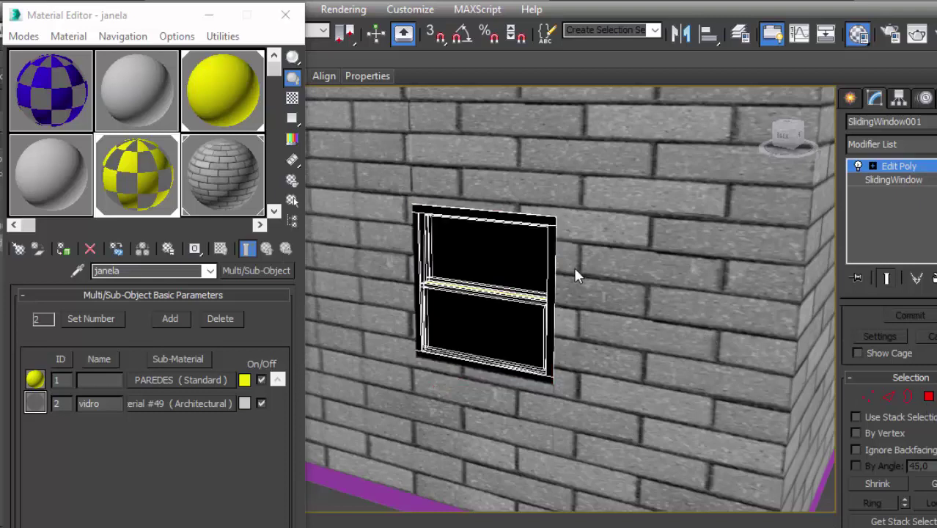
pyautogui.click(531, 242)
pyautogui.click(498, 323)
pyautogui.click(545, 260)
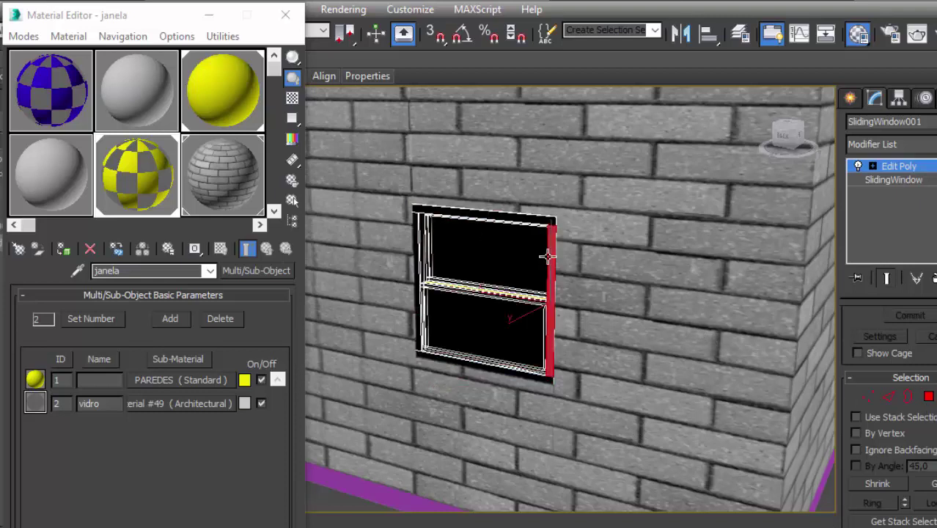
pyautogui.click(488, 209)
pyautogui.moveTo(619, 452); pyautogui.dragTo(619, 453)
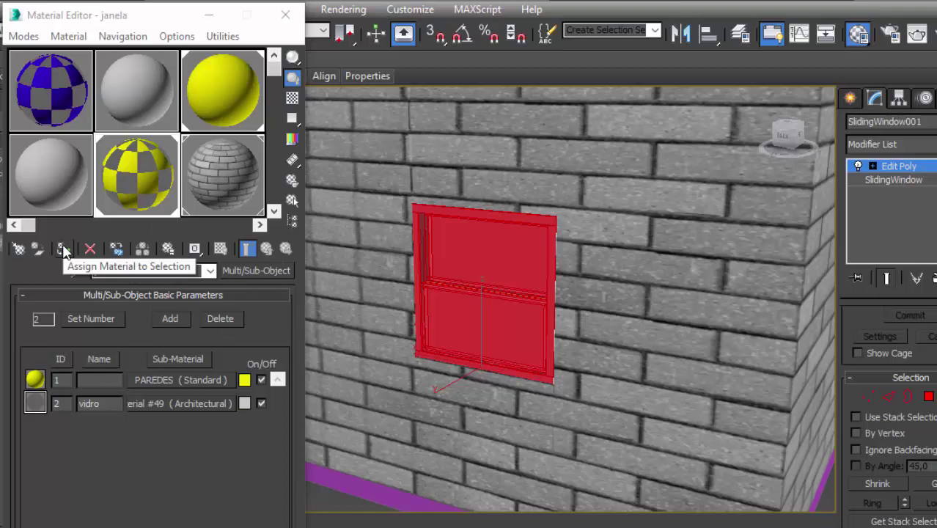
pyautogui.click(63, 250)
pyautogui.click(563, 311)
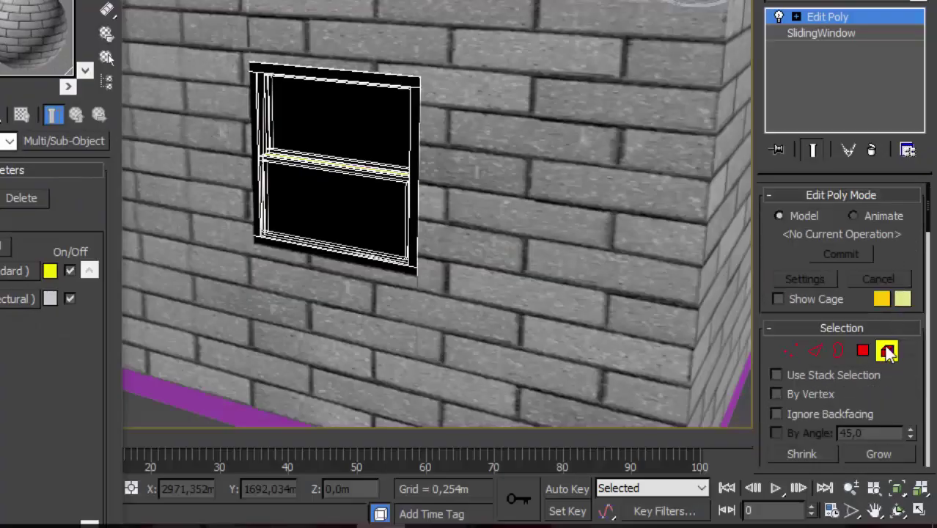
# - Check the upper glass pane's material ID under Polygon: Material IDs (ID 3)
pyautogui.scroll(-5, 886, 344)
pyautogui.scroll(-5, 886, 343)
pyautogui.scroll(-5, 886, 343)
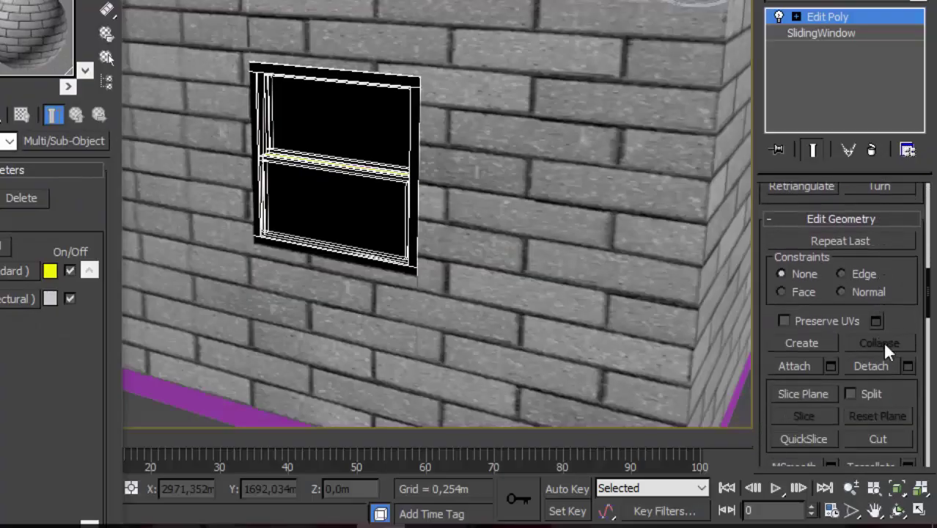
pyautogui.scroll(-5, 886, 345)
pyautogui.scroll(-2, 883, 344)
pyautogui.scroll(-4, 882, 341)
pyautogui.scroll(-5, 882, 341)
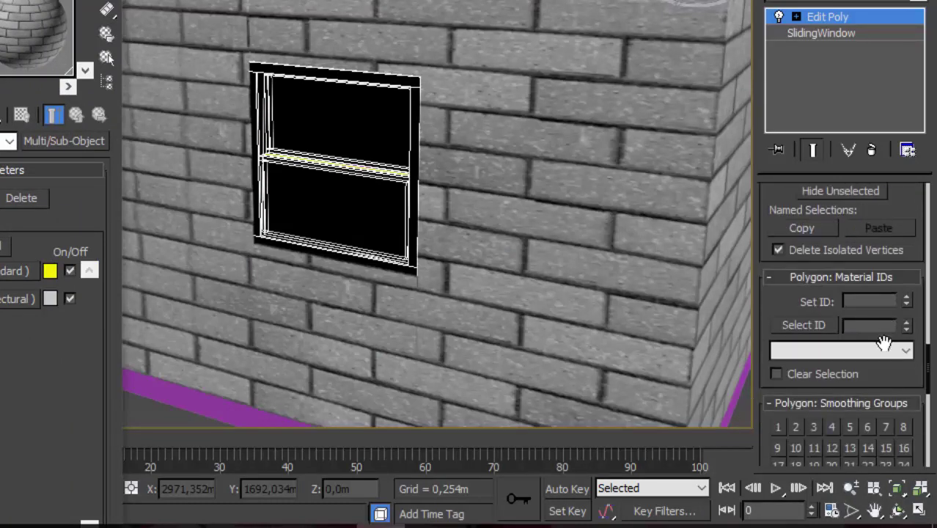
pyautogui.click(370, 117)
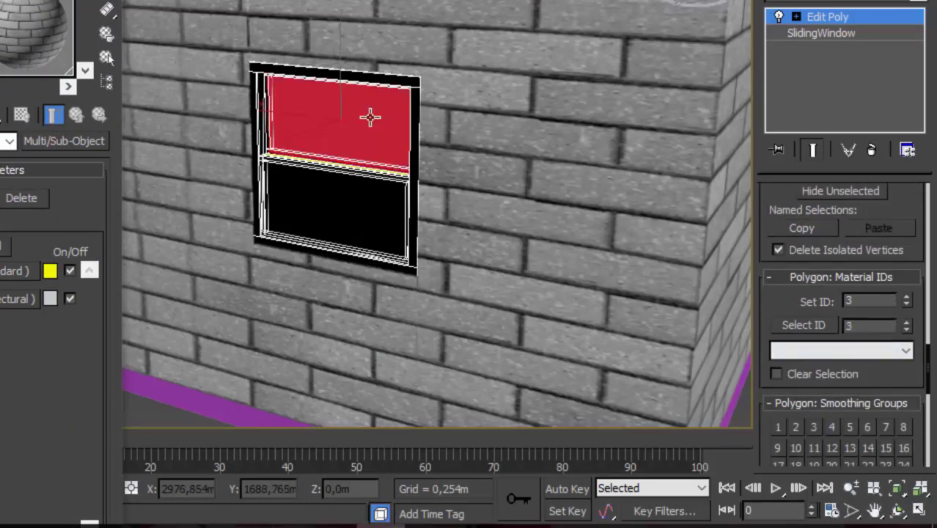